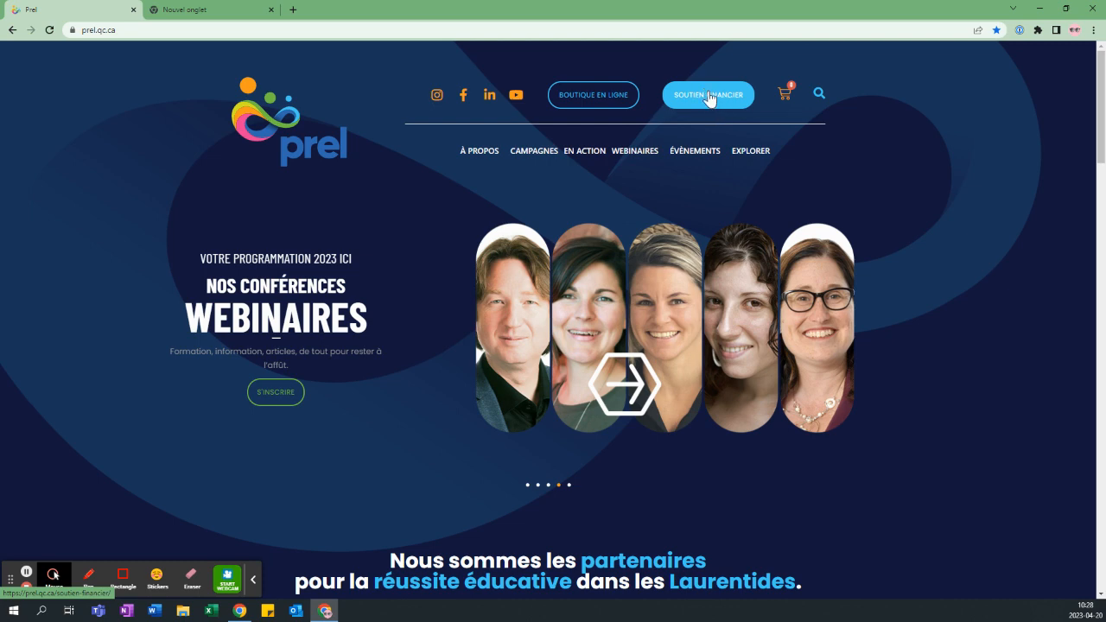
- Go to the Soutien financier page and open the online project submission form (Dépôt en ligne)
left_click(709, 104)
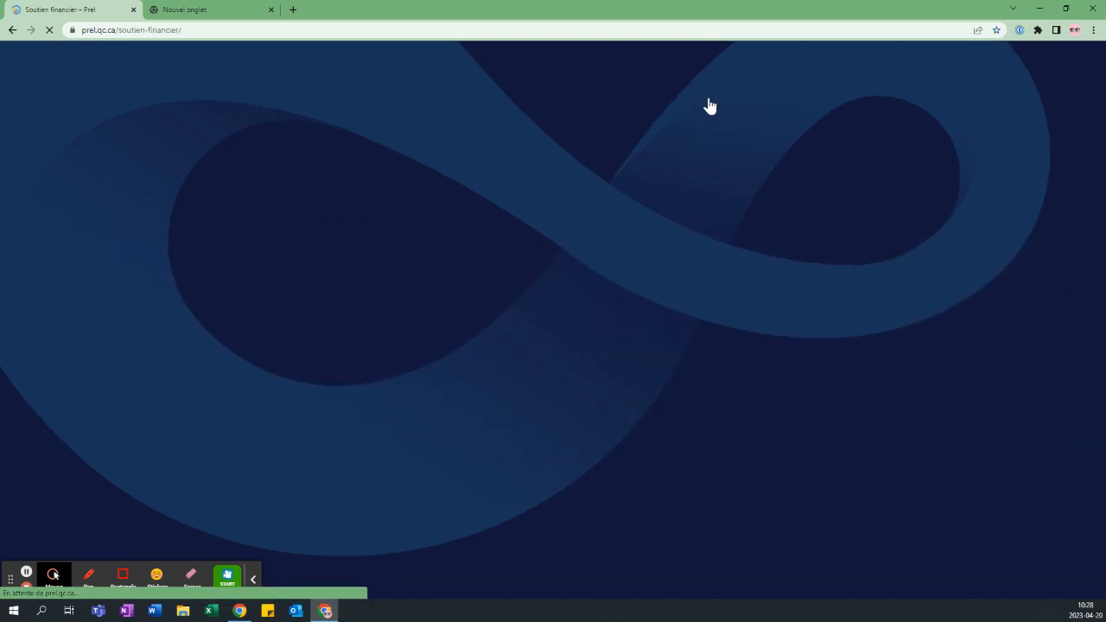
scroll(491, 353, "down", 3)
scroll(490, 352, "down", 2)
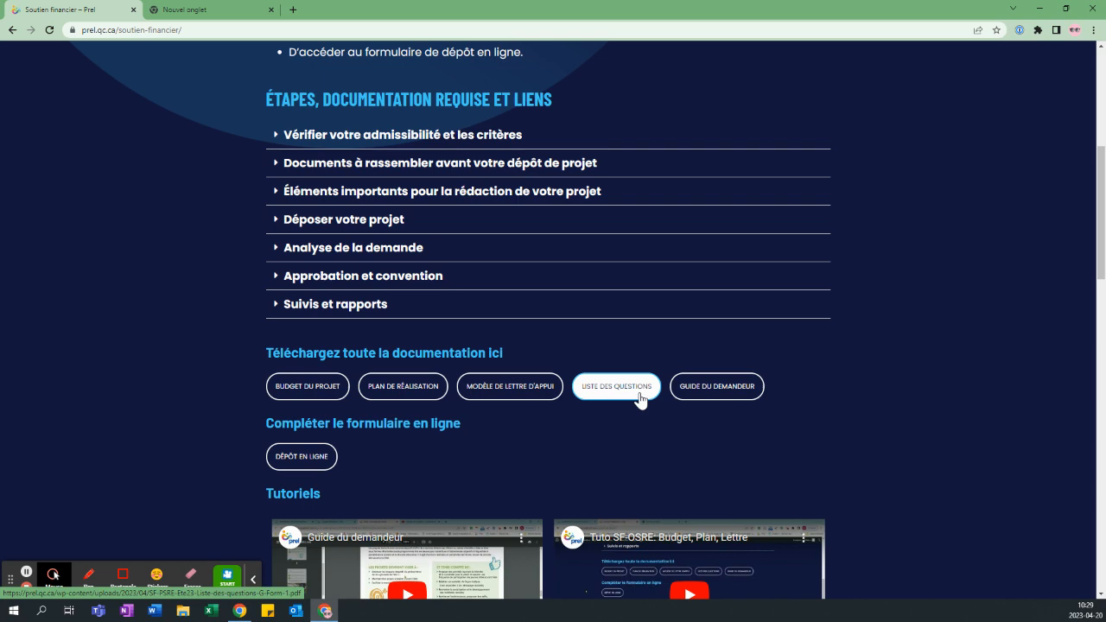
scroll(639, 400, "down", 3)
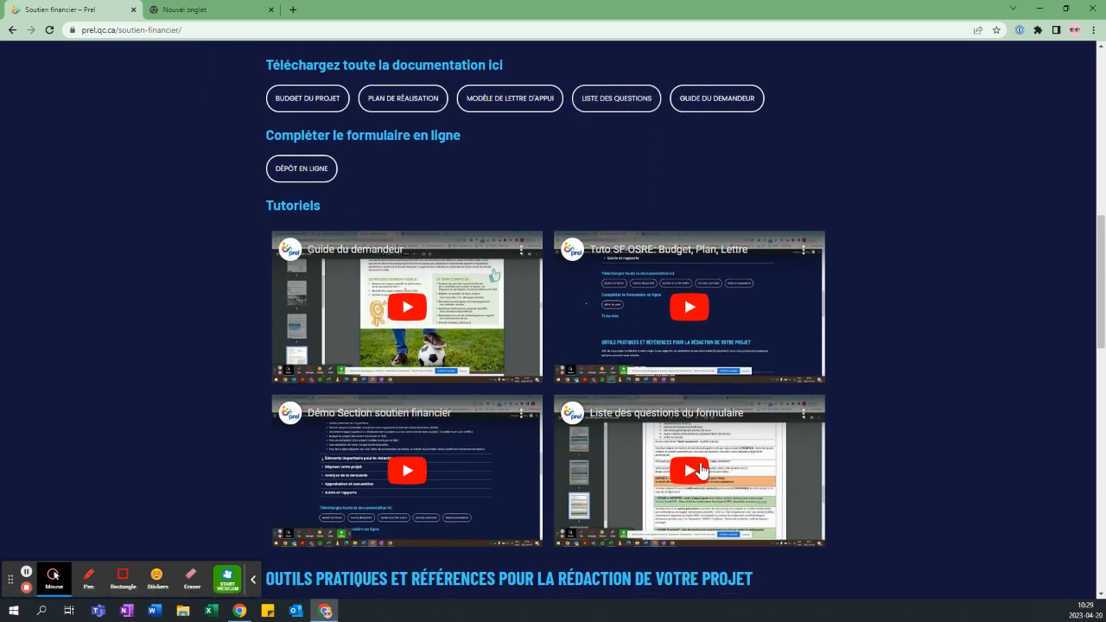
scroll(702, 471, "up", 2)
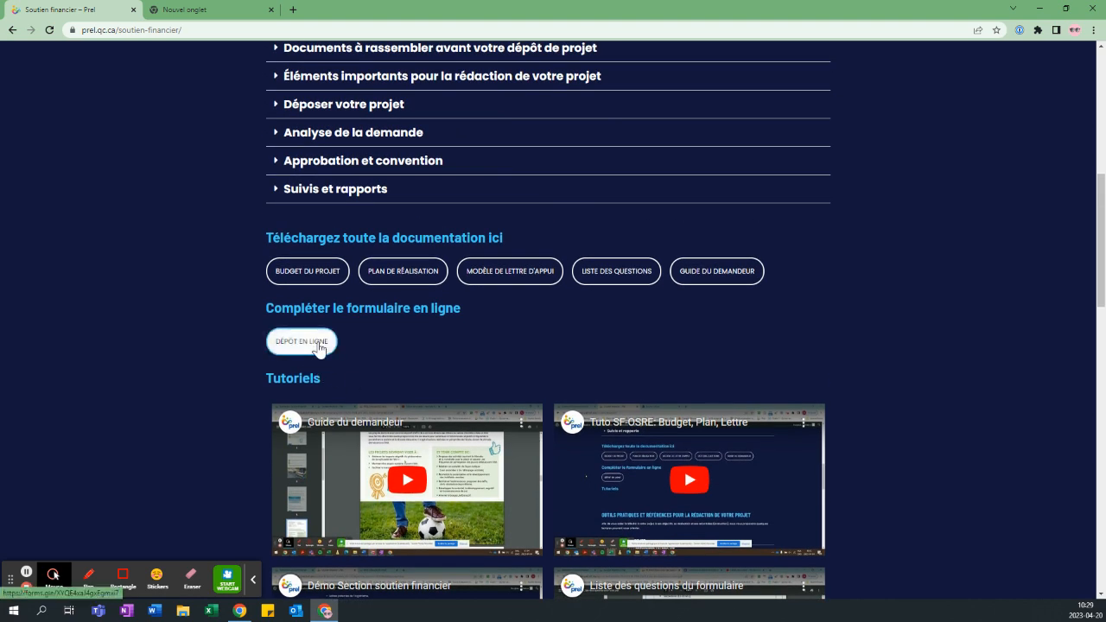
left_click(317, 344)
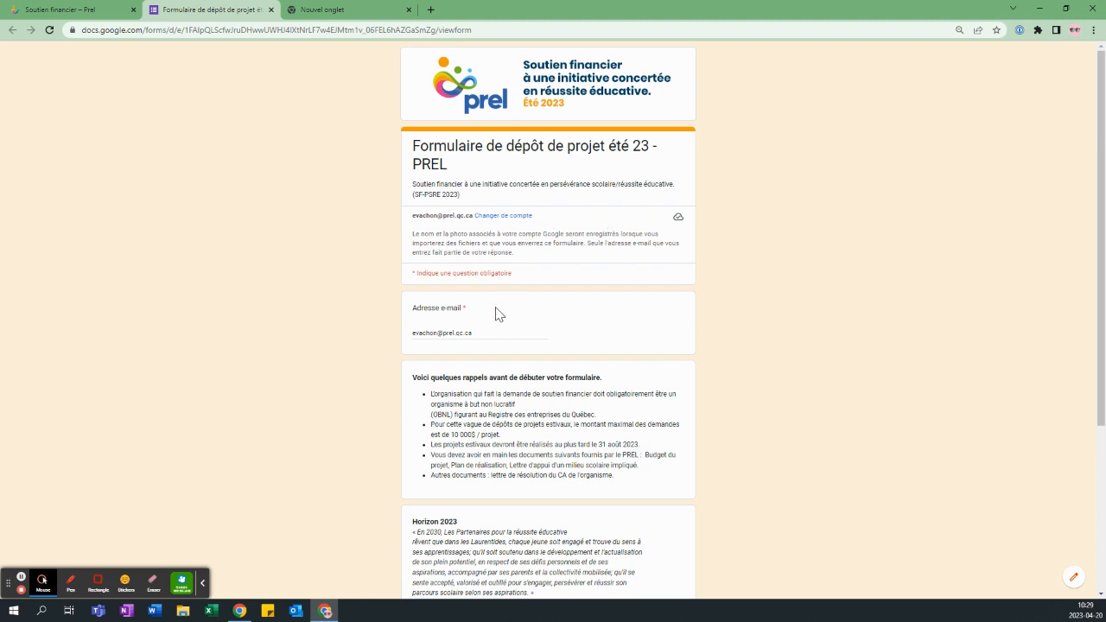
- Review the e-mail, submission date and project title on the form's first page and continue to the applicant information section
left_click(497, 330)
scroll(454, 356, "down", 3)
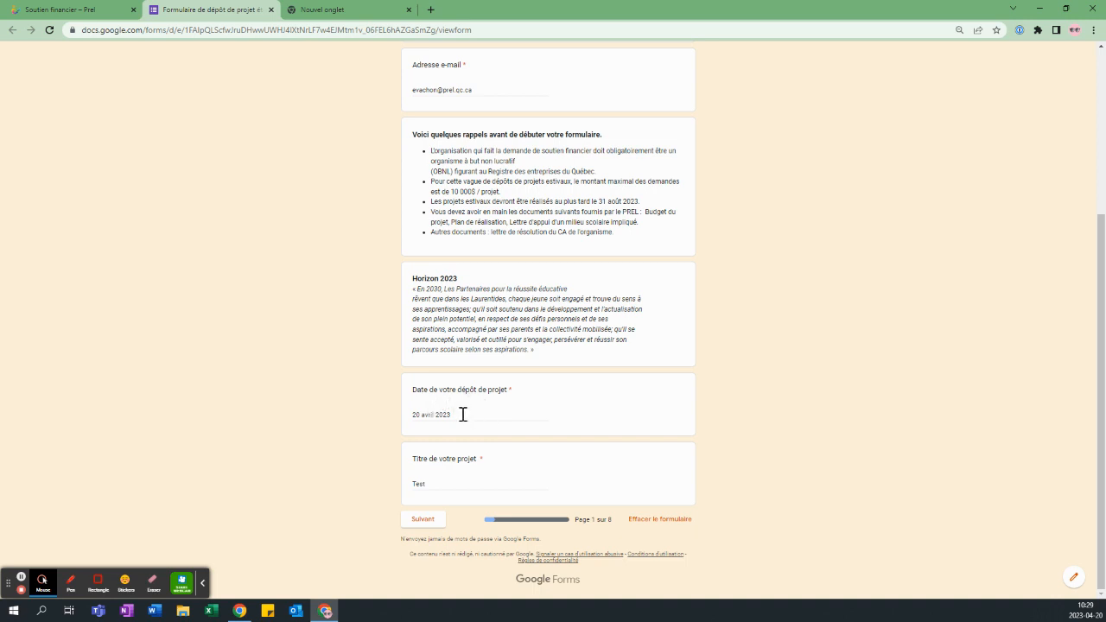
left_click(437, 523)
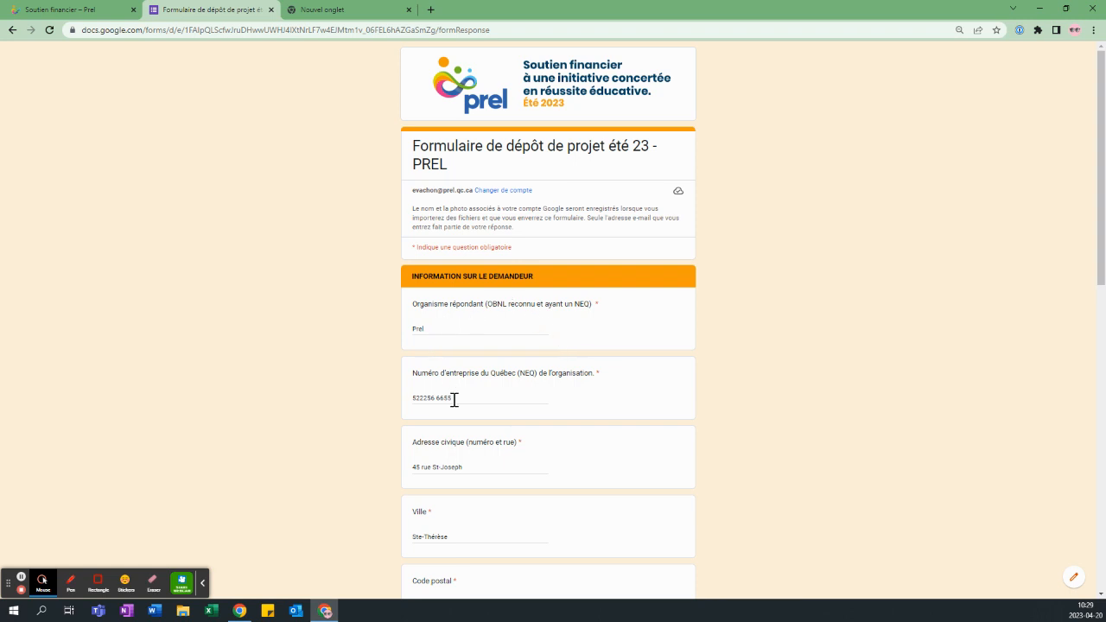
- Review the applicant details and add the Hautes-Laurentides (CSSHL) and Mille-Îles (CSSMI) service centres to the project territory answer
left_click_drag(453, 400, 409, 397)
scroll(476, 484, "down", 1)
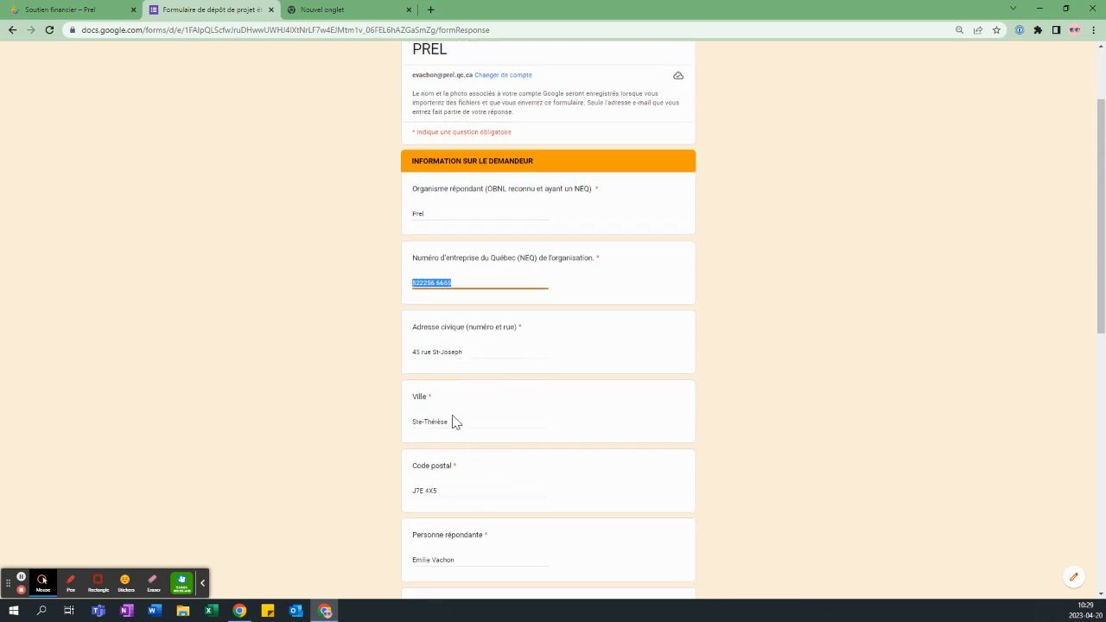
scroll(454, 422, "down", 1)
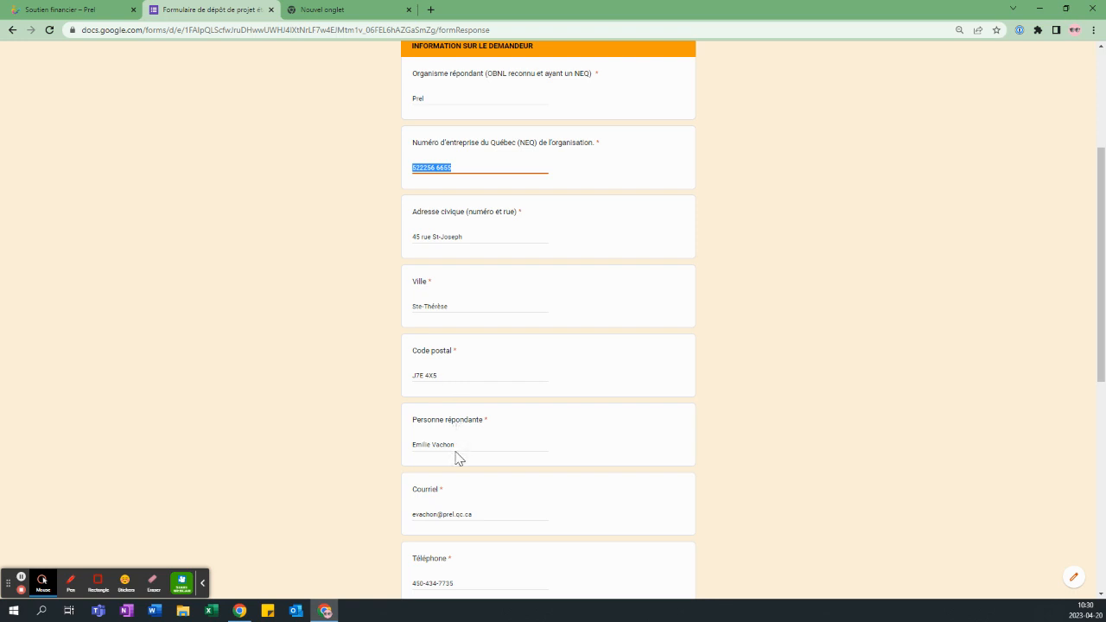
scroll(458, 456, "down", 1)
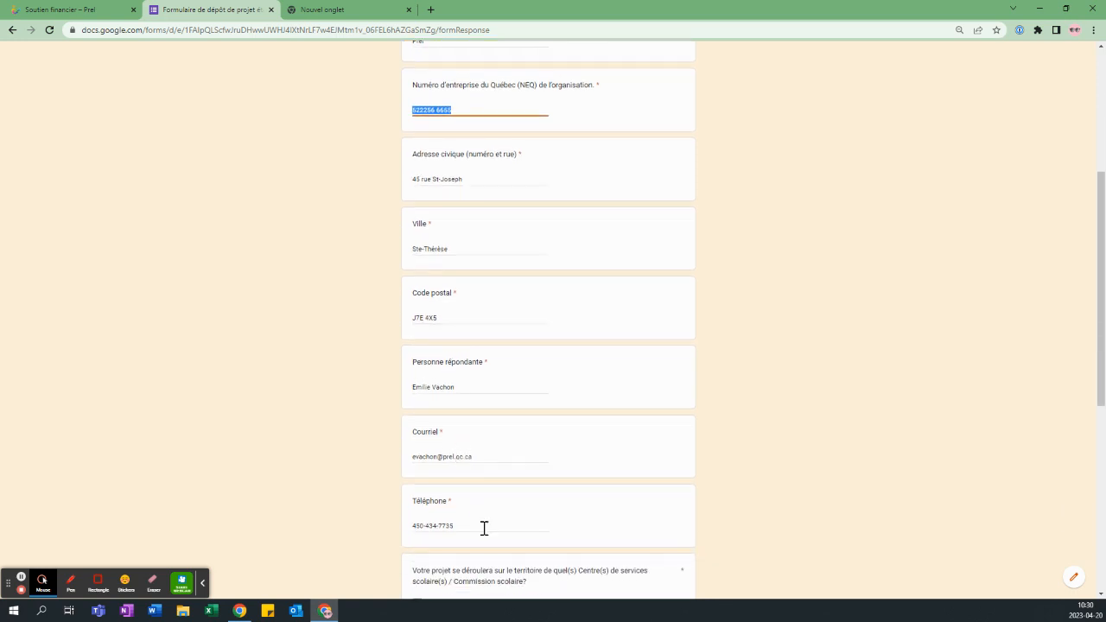
scroll(484, 528, "down", 3)
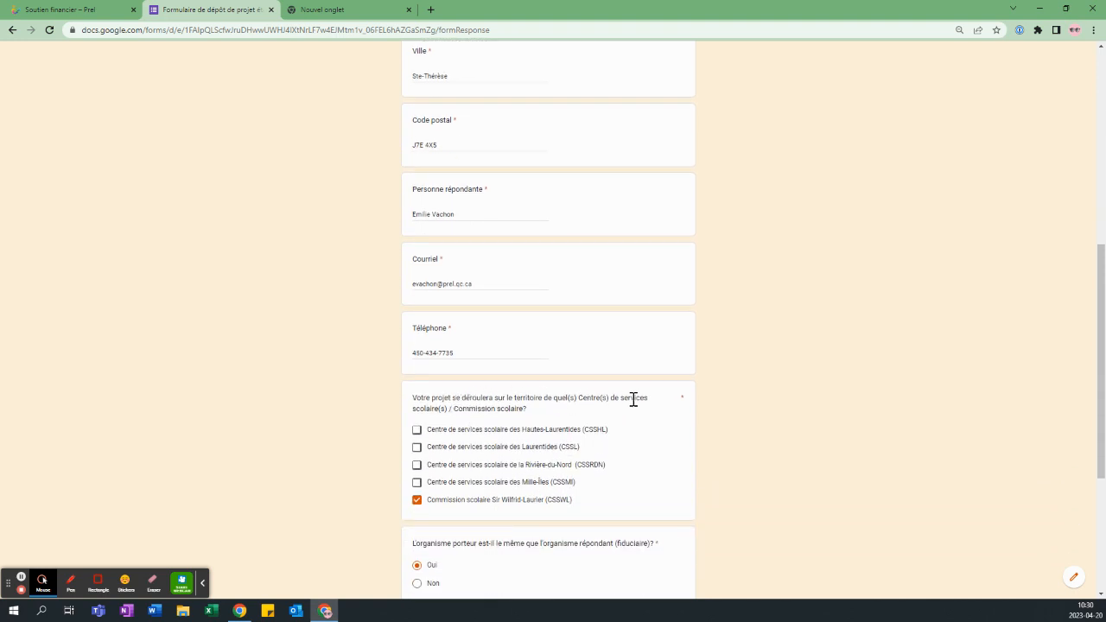
left_click(418, 431)
left_click(459, 484)
scroll(560, 517, "down", 1)
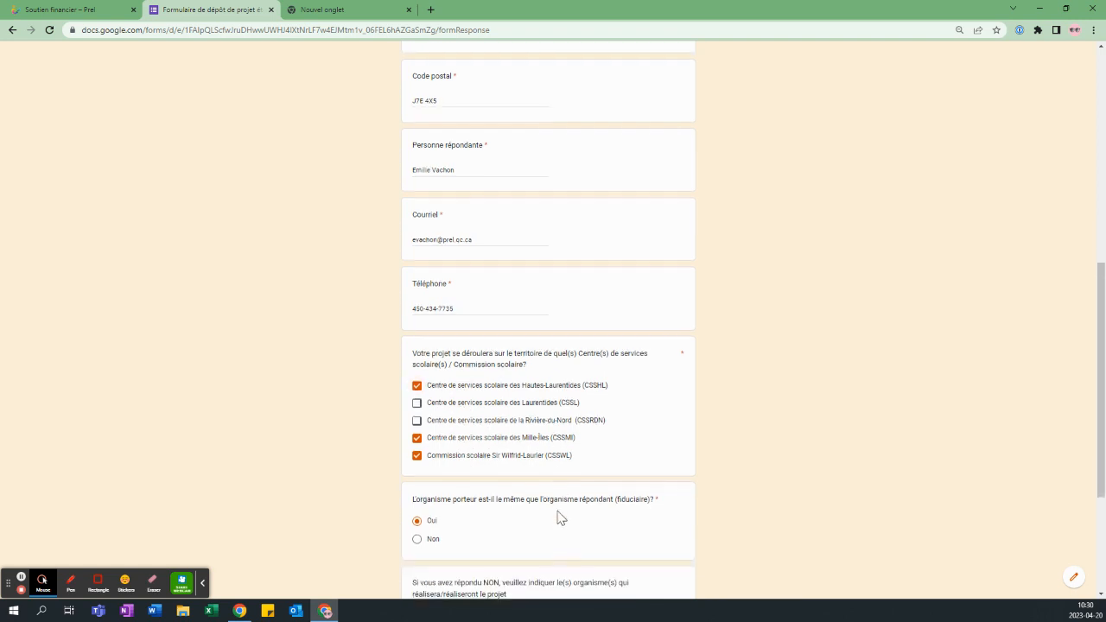
- Review the carrier organisation and coordinator questions and continue to the Résumé de la demande section
scroll(560, 517, "down", 1)
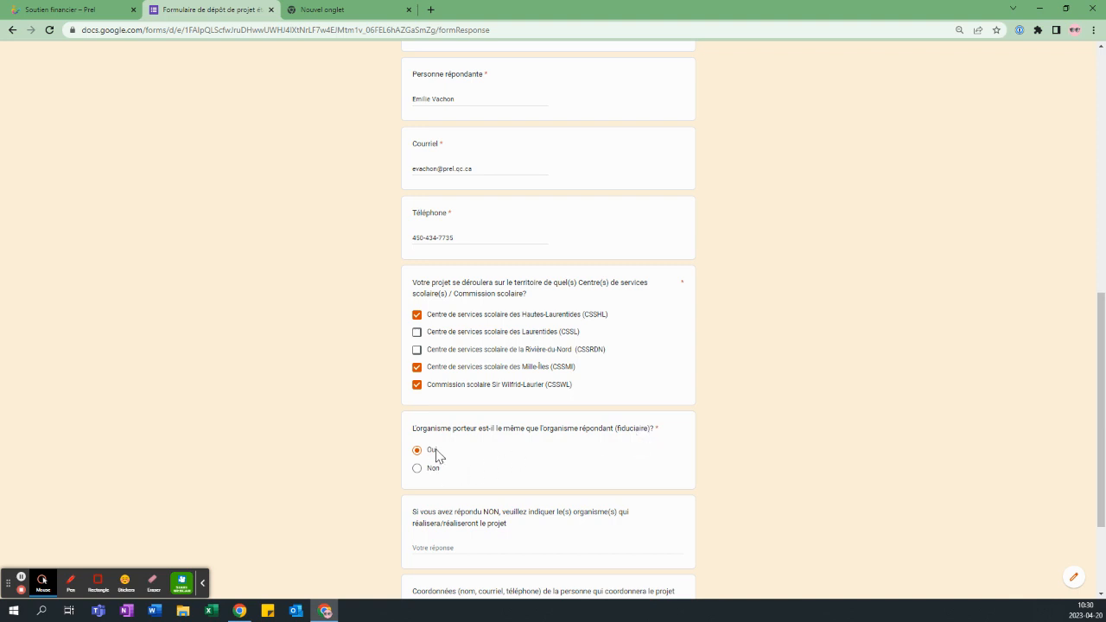
scroll(437, 454, "down", 3)
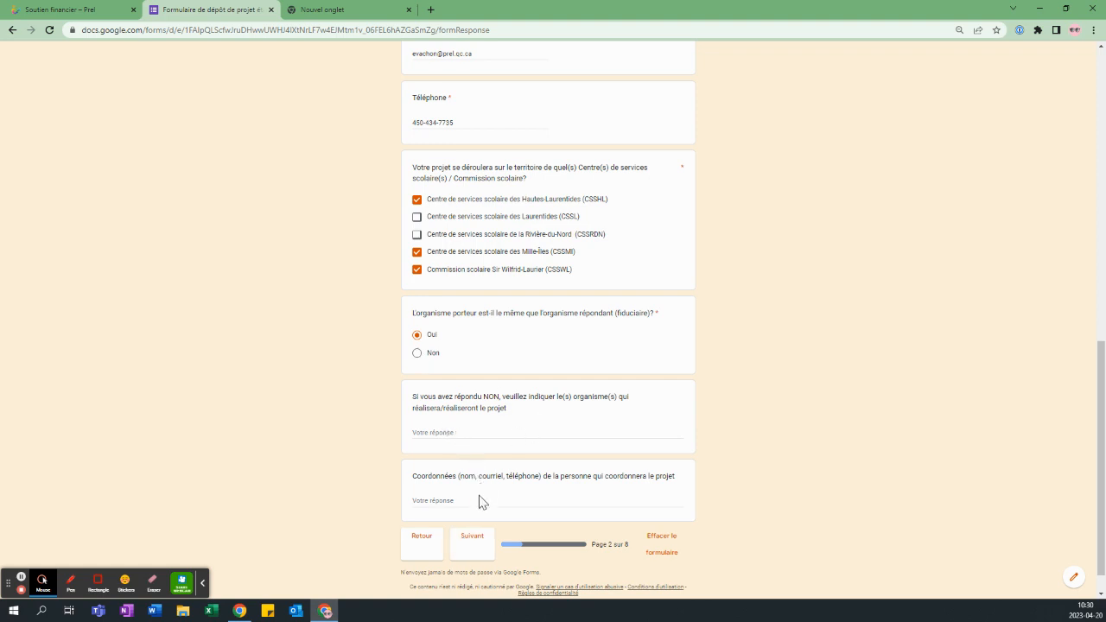
left_click(475, 543)
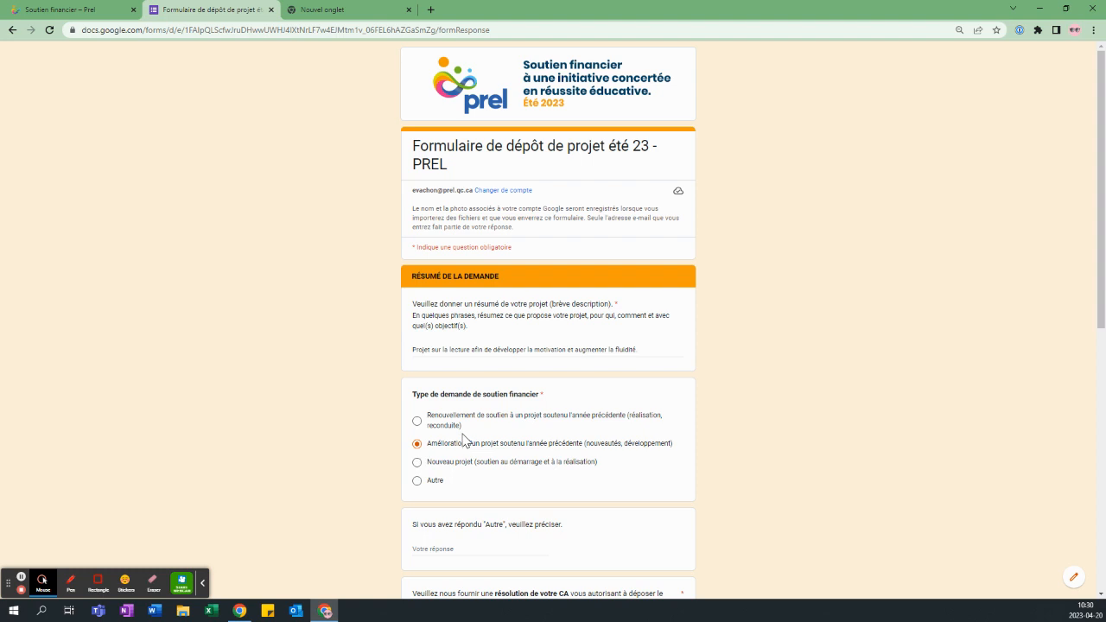
- Review the summary and request type, and open the board resolution's file upload dialog, closing it without adding a file
scroll(464, 439, "down", 1)
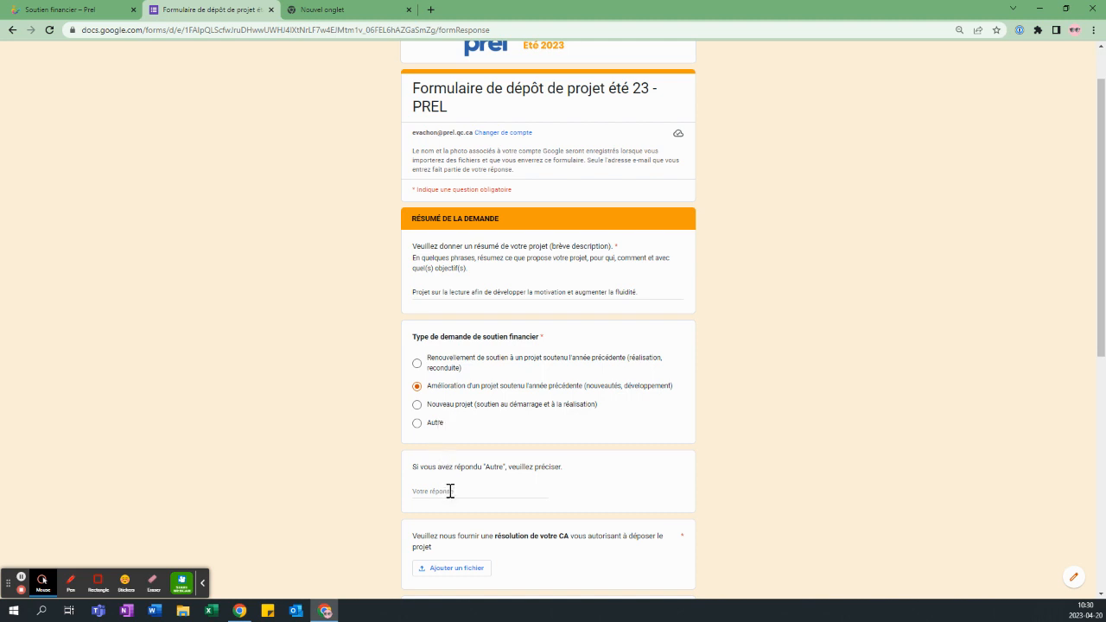
scroll(451, 491, "down", 1)
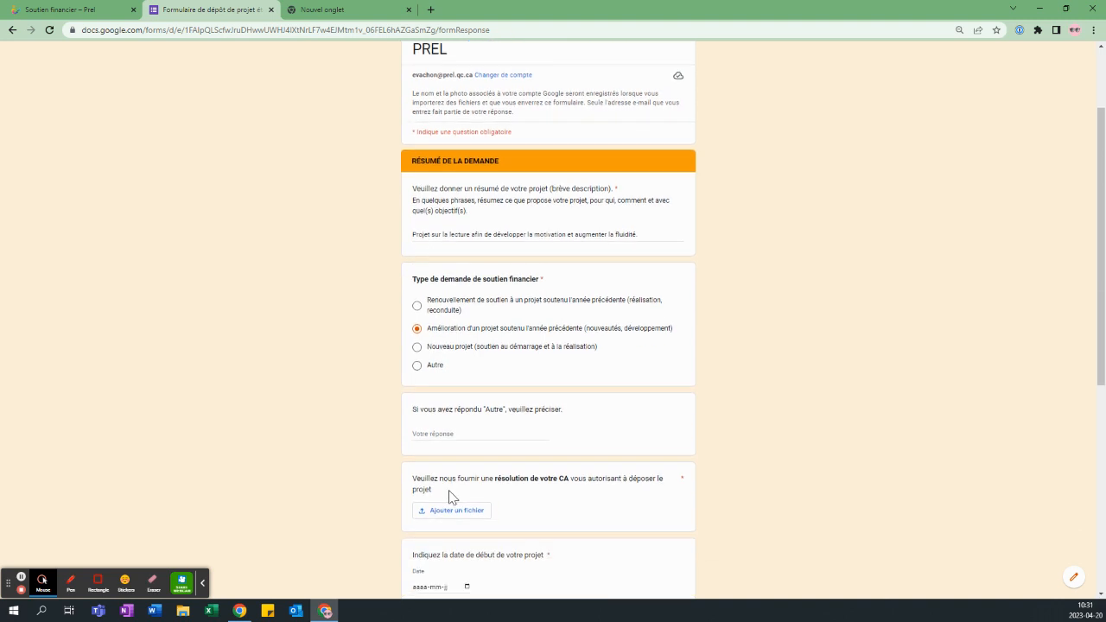
scroll(450, 496, "down", 2)
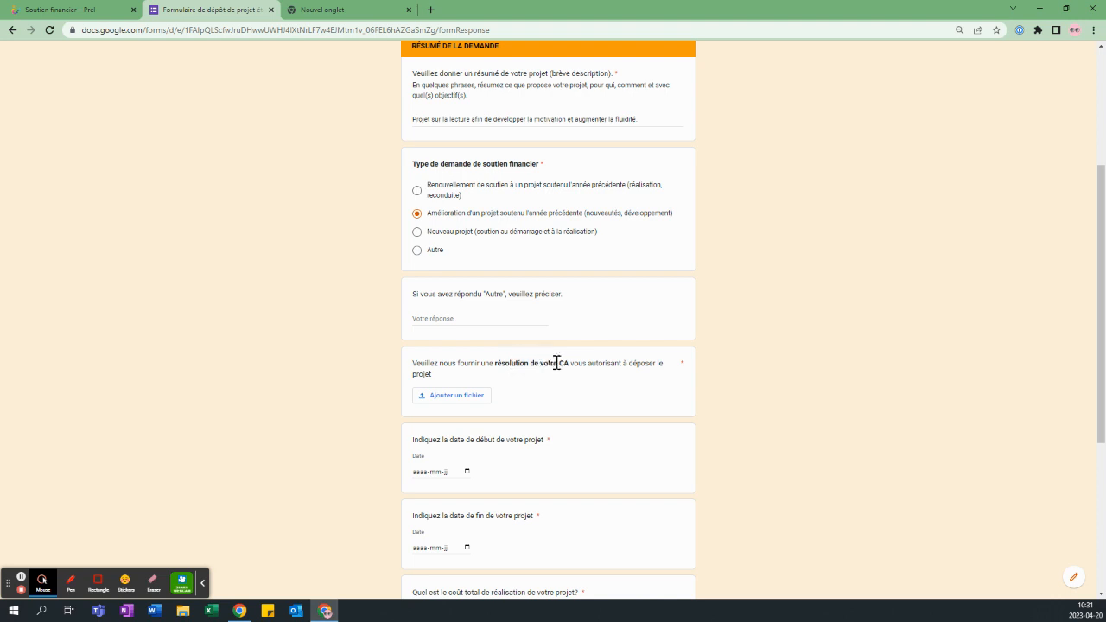
left_click(474, 402)
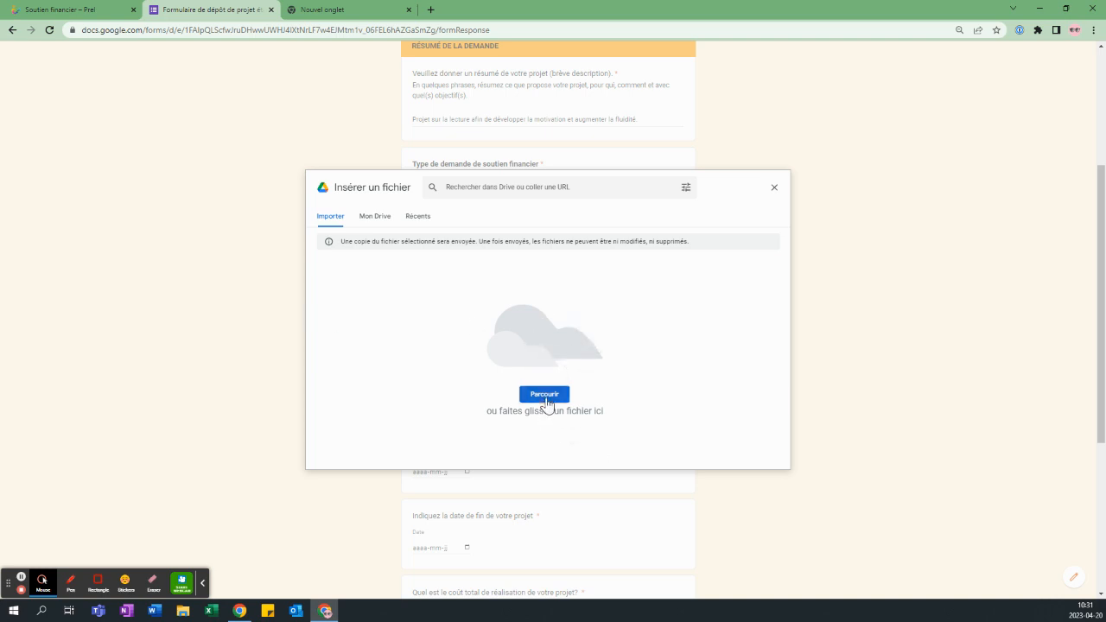
left_click(774, 188)
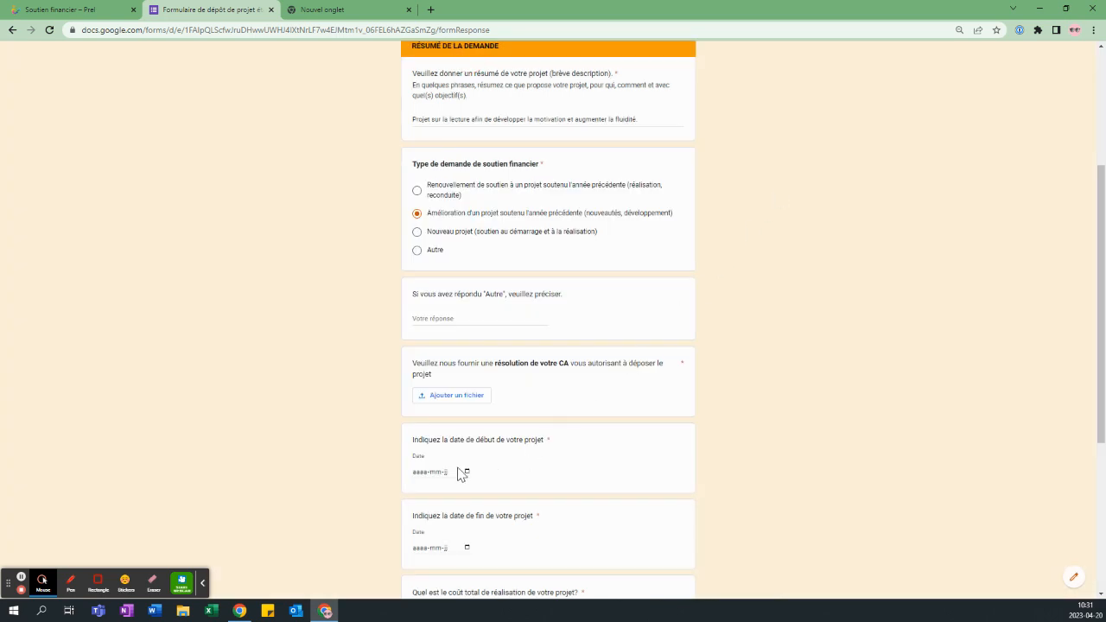
- Set the project's start date to 2023-07-03
scroll(482, 471, "down", 2)
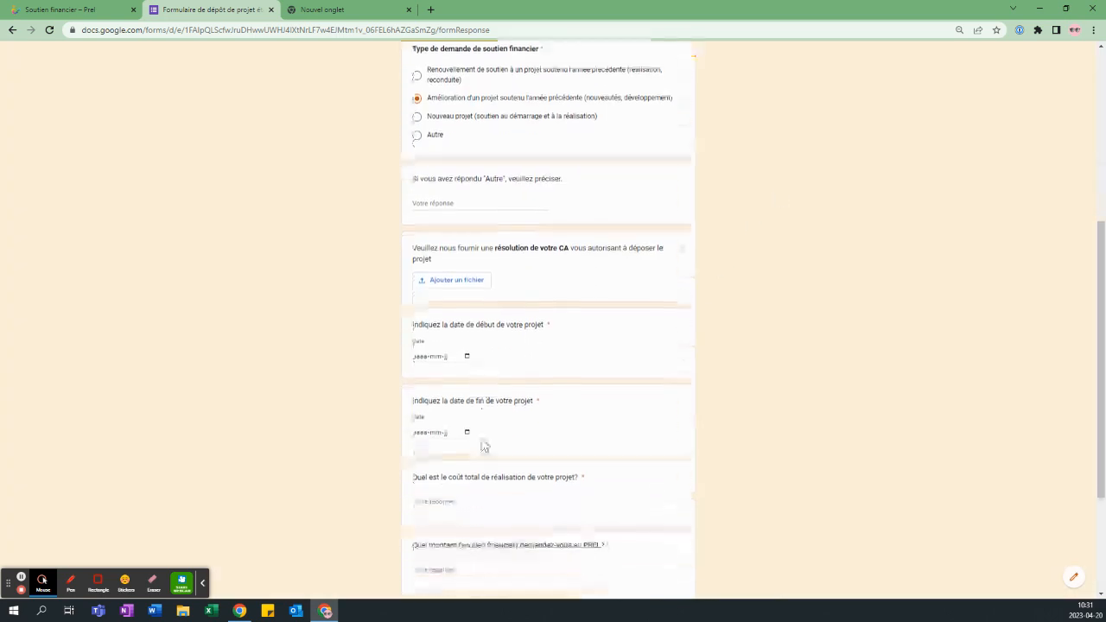
left_click(468, 356)
left_click(502, 373)
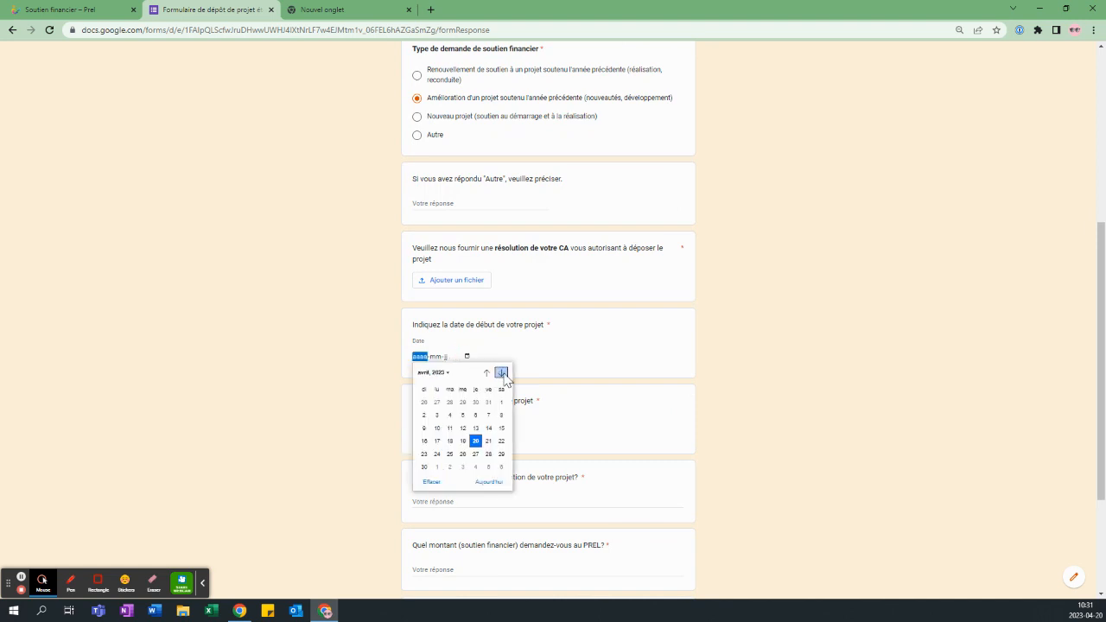
left_click(501, 373)
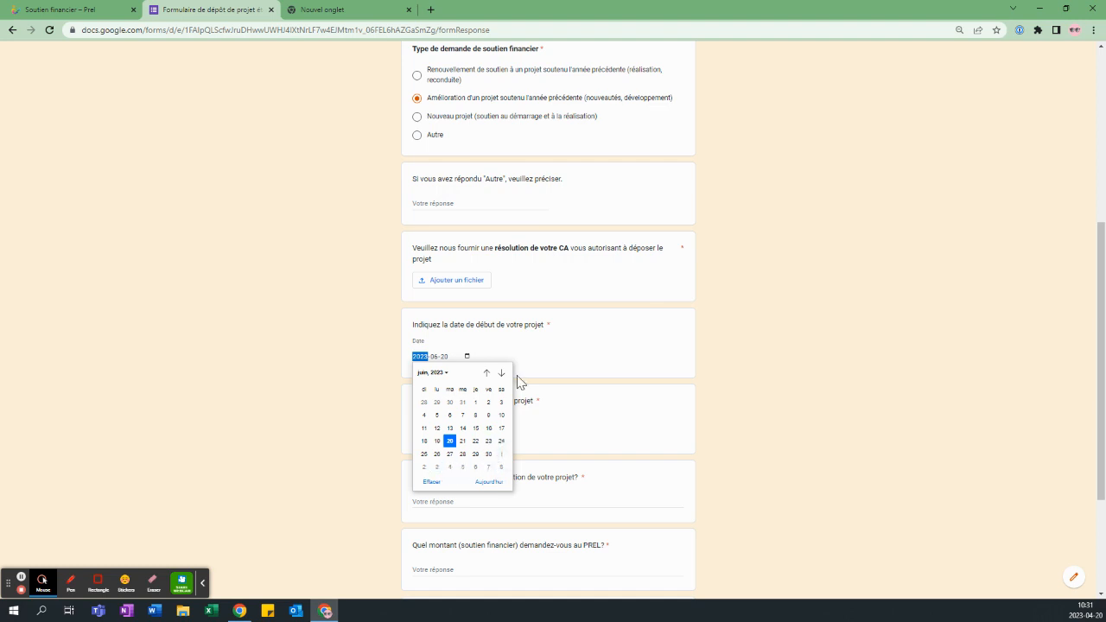
left_click(501, 373)
left_click(436, 419)
- Set the project's end date to 2023-08-16
left_click(467, 433)
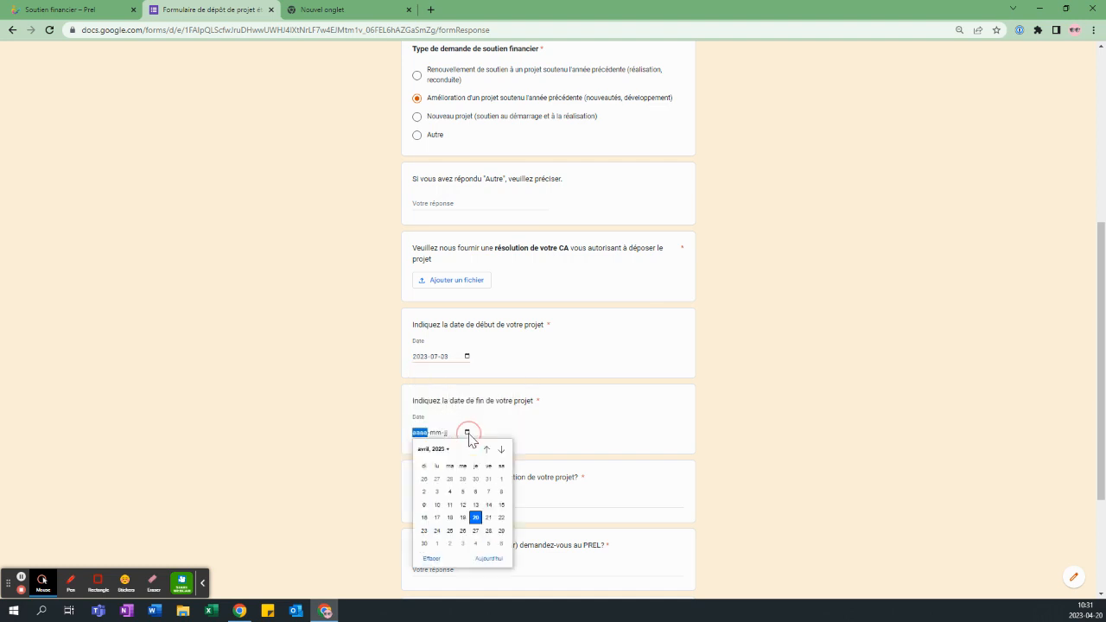
left_click(501, 450)
left_click(500, 449)
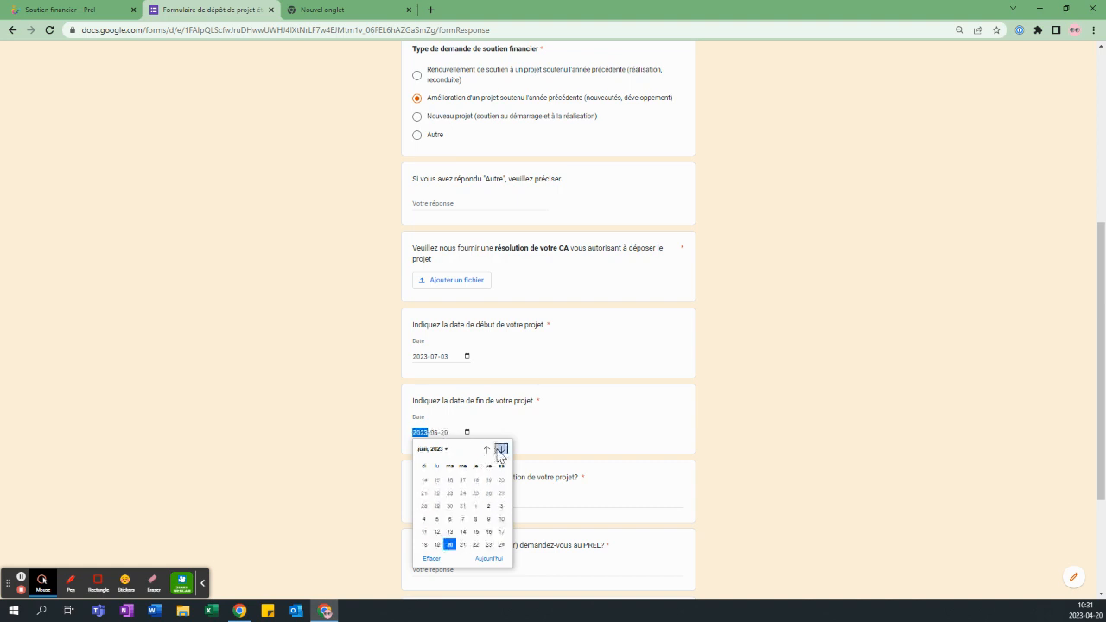
left_click(500, 449)
left_click(501, 450)
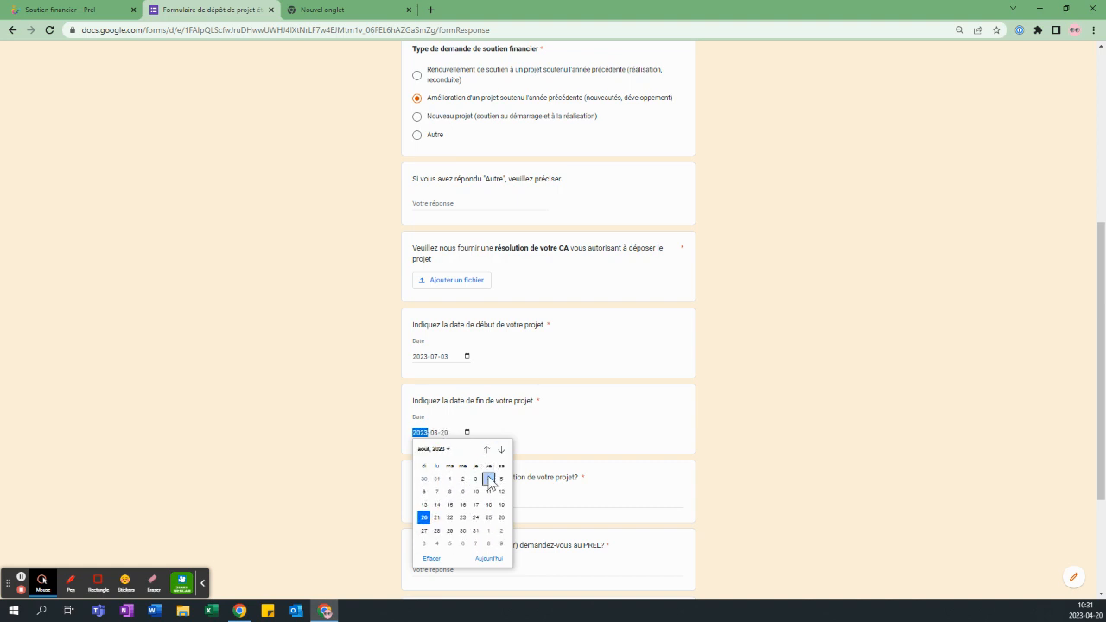
left_click(463, 505)
- Enter 10000 as the project's total cost and 7500 as the amount requested from PREL
scroll(536, 432, "down", 2)
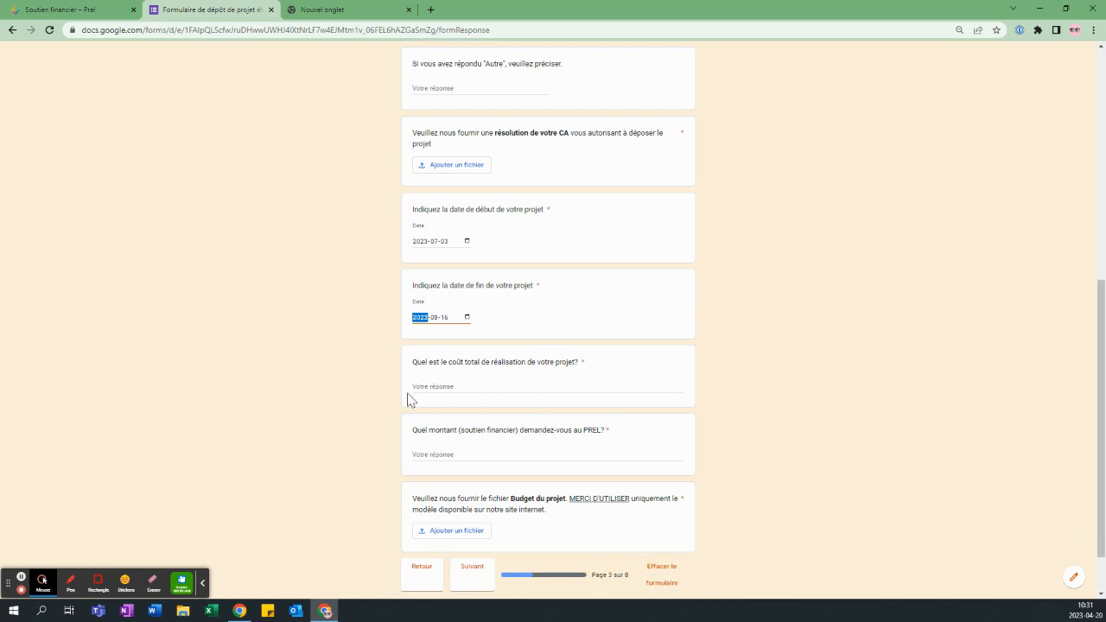
left_click(515, 382)
left_click(475, 389)
type("10")
left_click(450, 455)
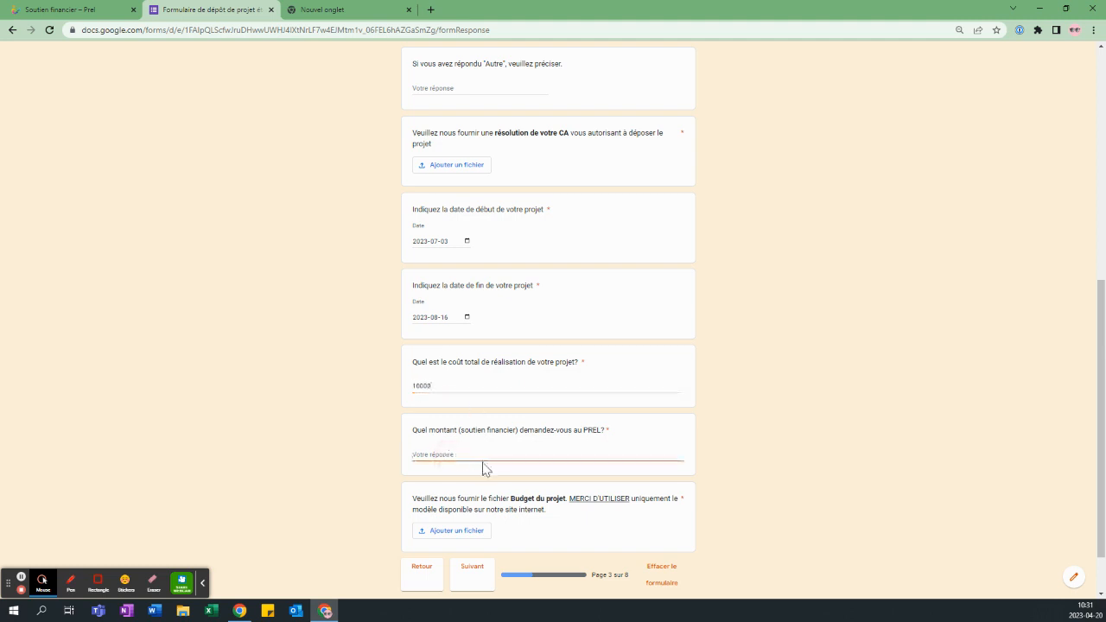
type("7500")
- Open the upload dialog for the Budget du projet file and close it without adding a file
scroll(525, 450, "down", 1)
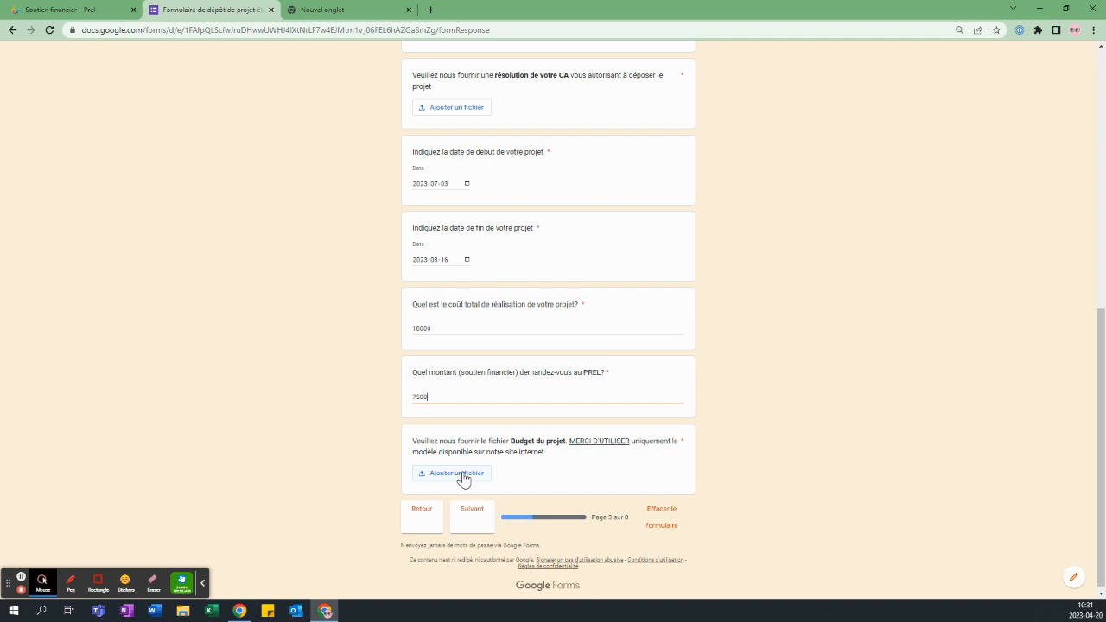
left_click(464, 478)
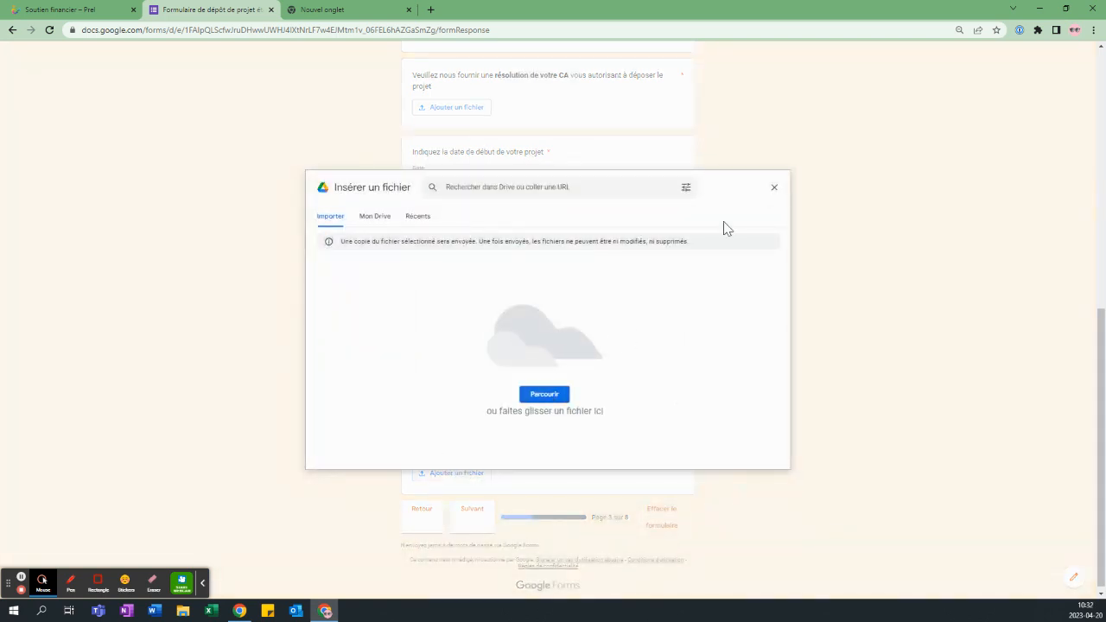
left_click(774, 188)
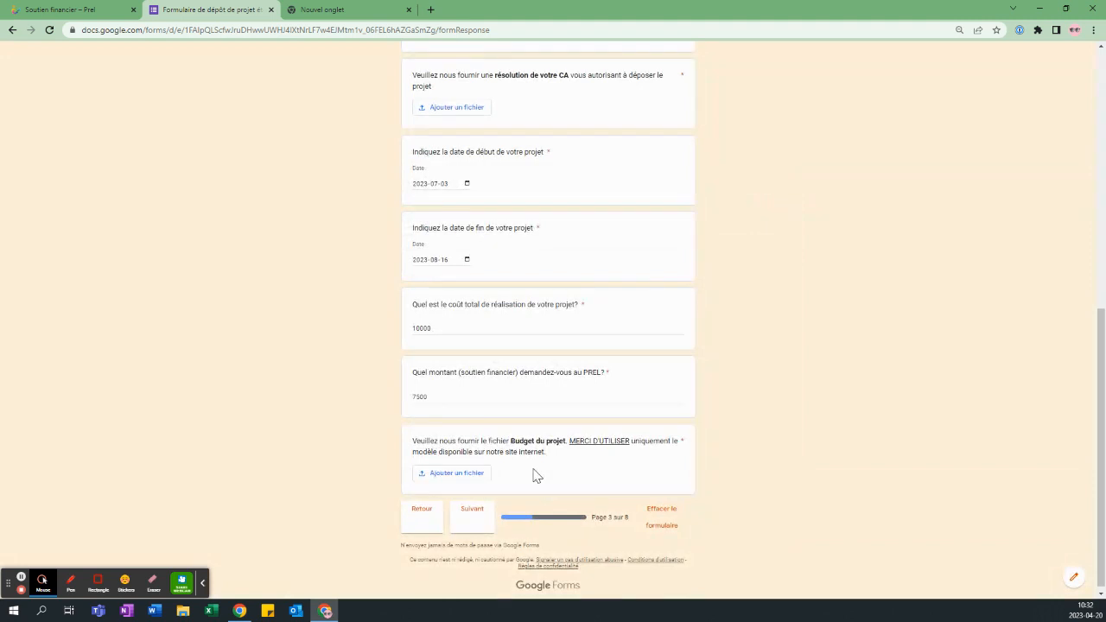
- Point out the Budget du projet and Modèle de lettre d'appui templates on the Soutien financier page and return to the form
left_click(107, 10)
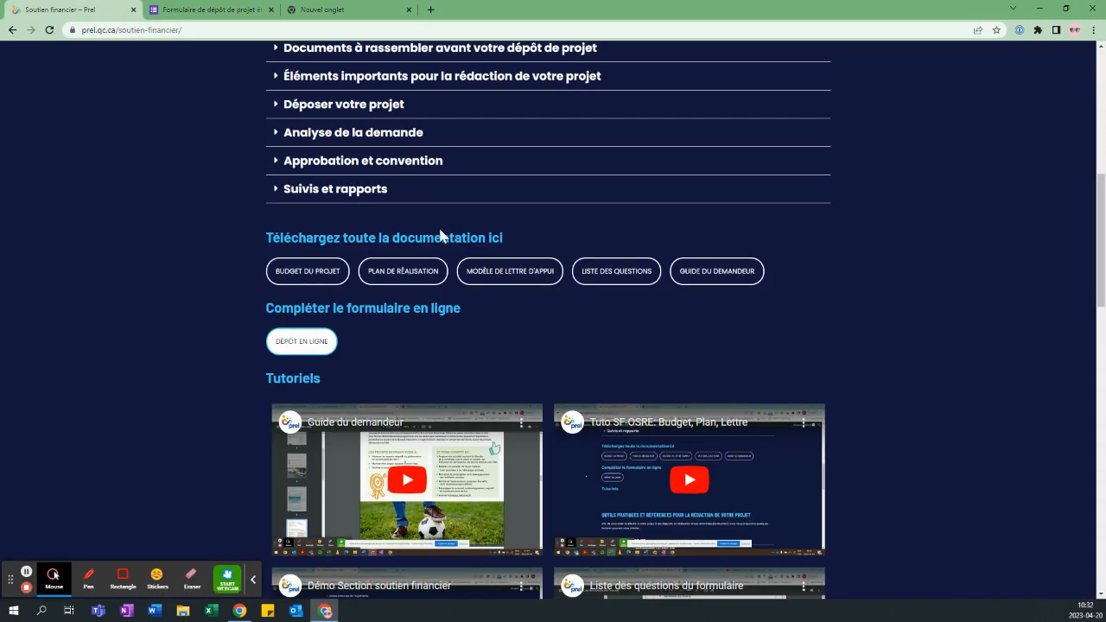
left_click(323, 268)
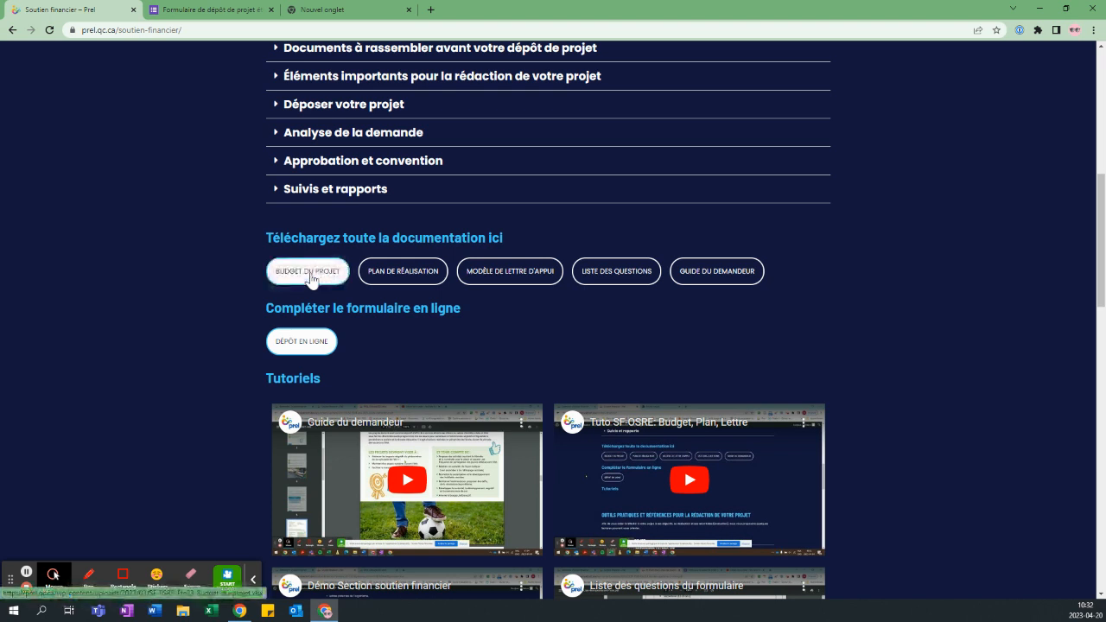
left_click(467, 286)
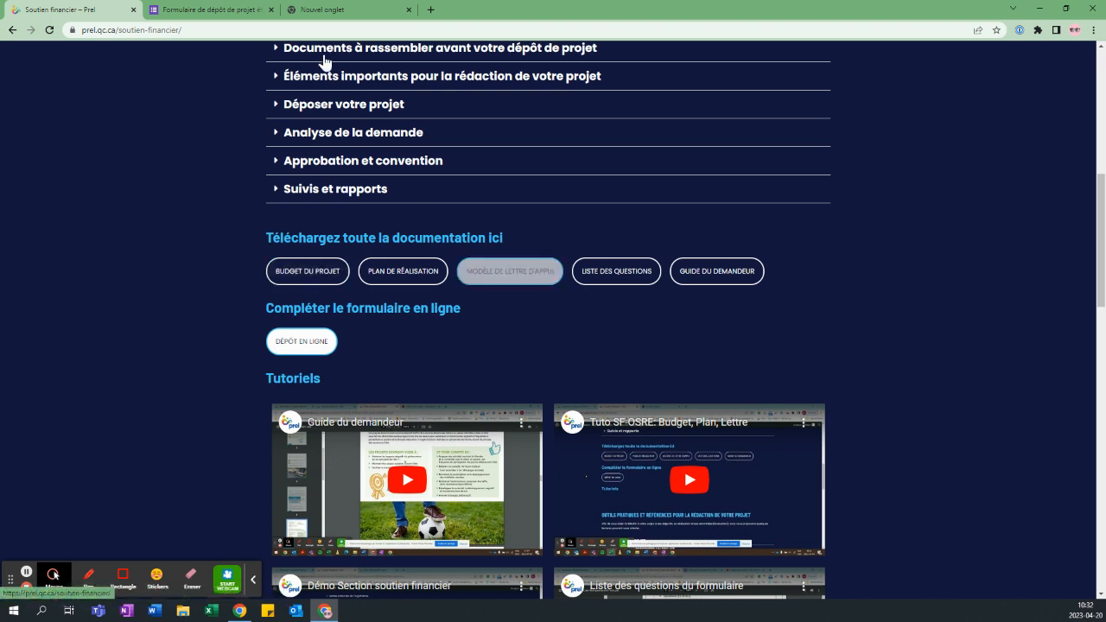
left_click(231, 17)
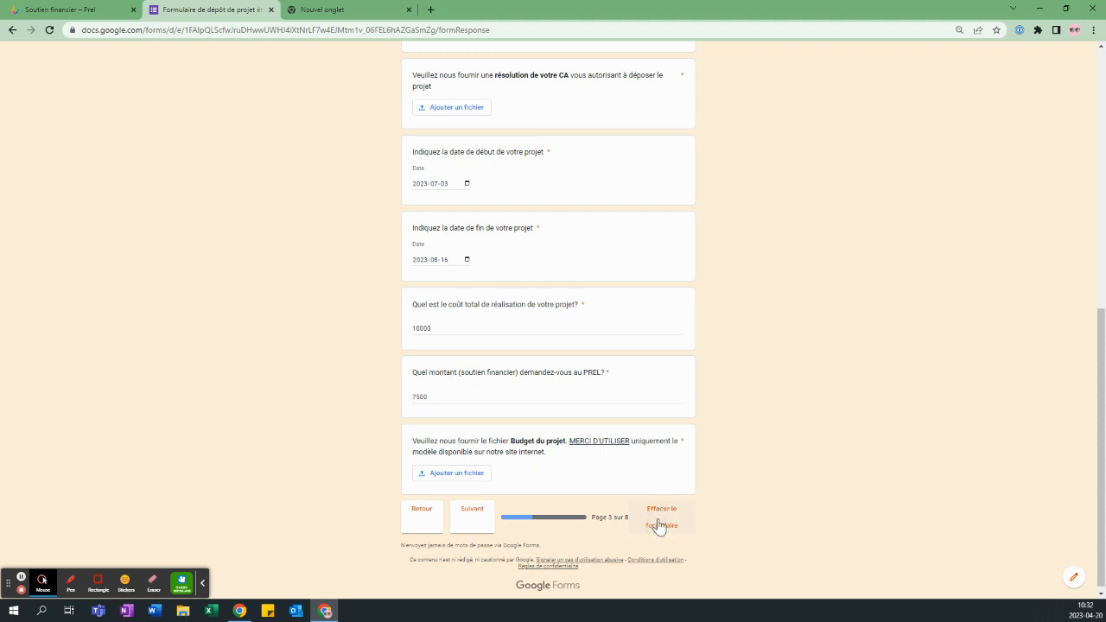
- Go back to the previous page of the submission form
left_click(415, 518)
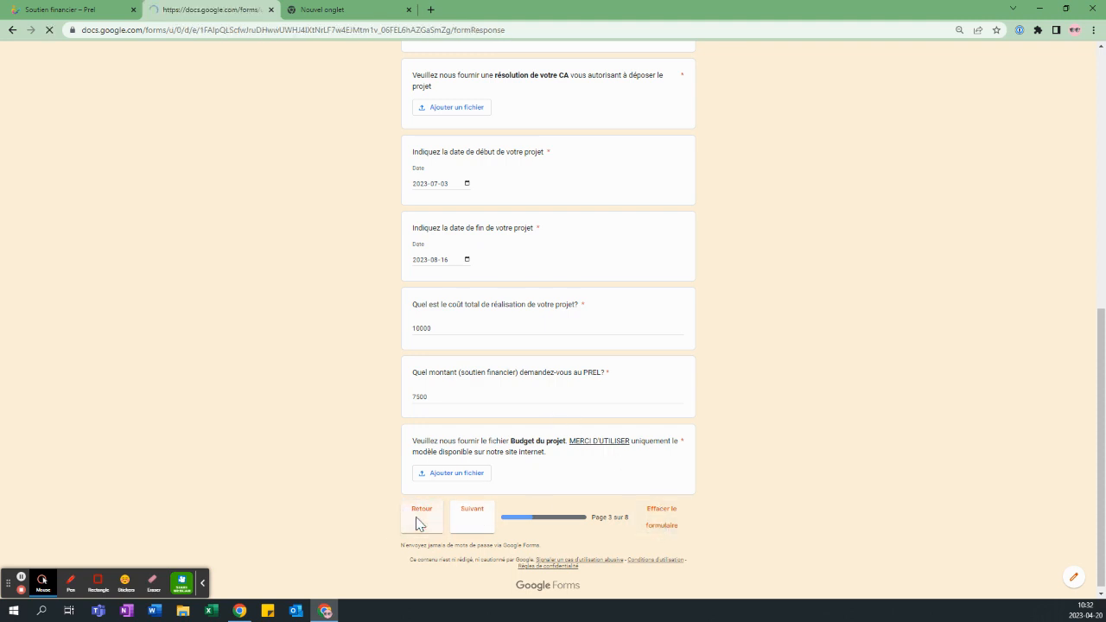